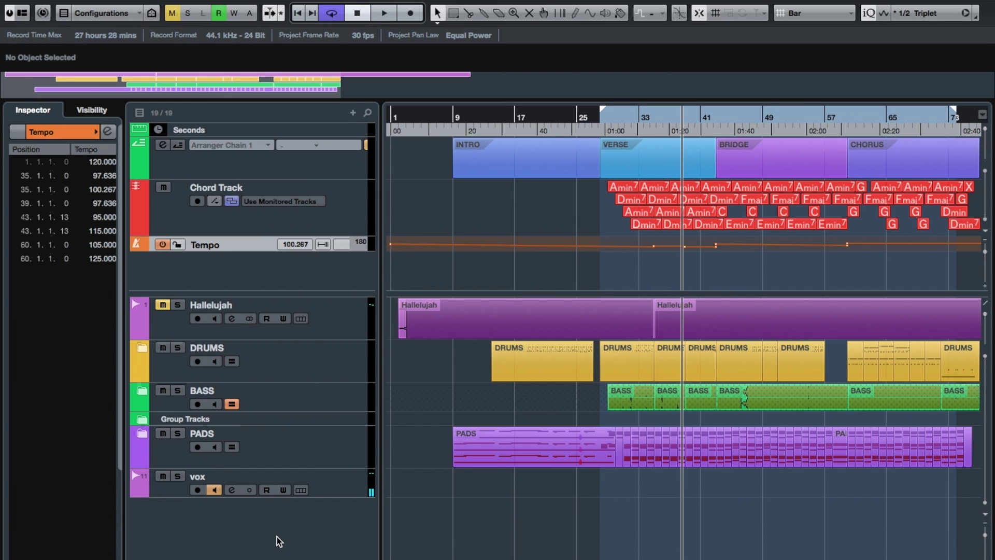
- Select bars 37–43 from Hallelujah to PADS, duplicate them, then undo and clear the selection
click(454, 13)
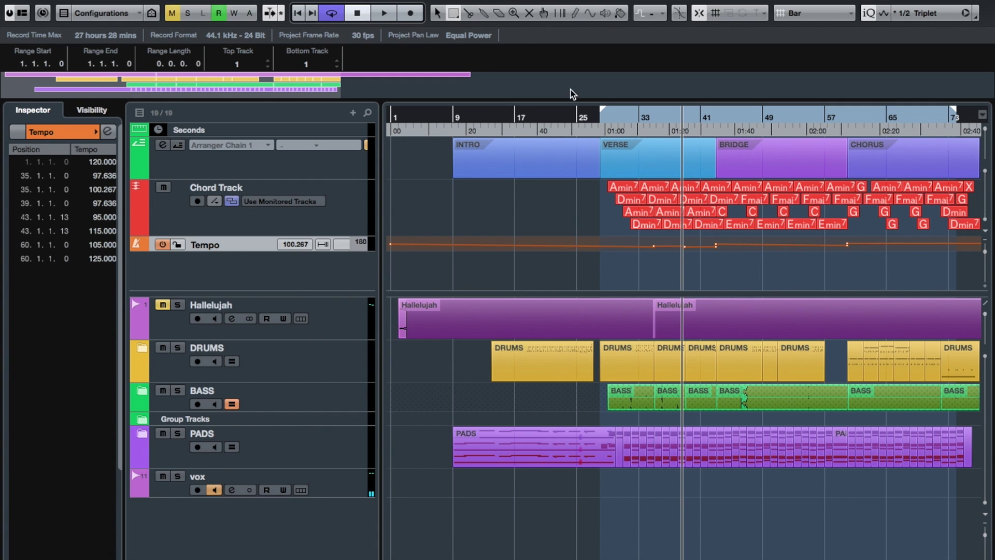
drag(670, 213, 714, 434)
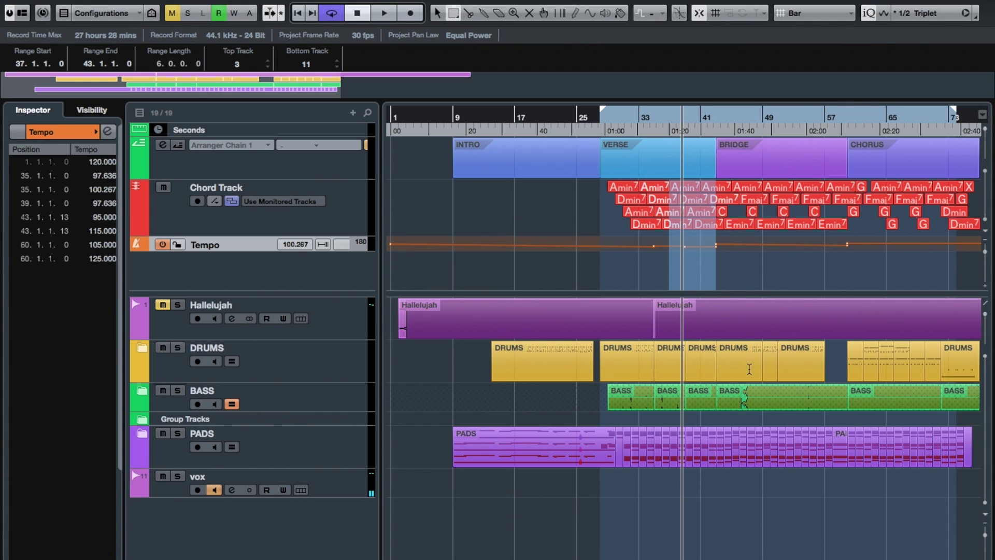
click(677, 387)
drag(676, 390, 715, 463)
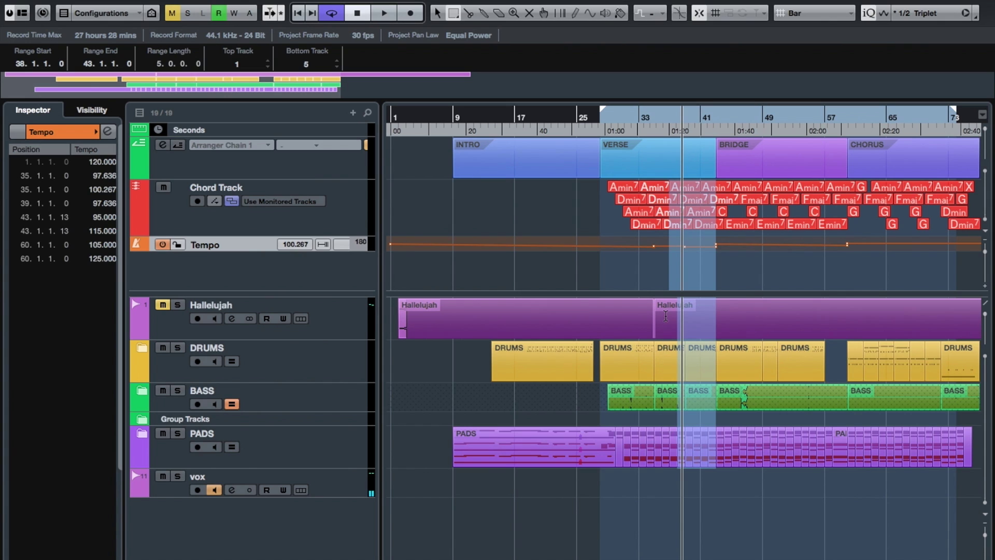
drag(666, 316, 717, 441)
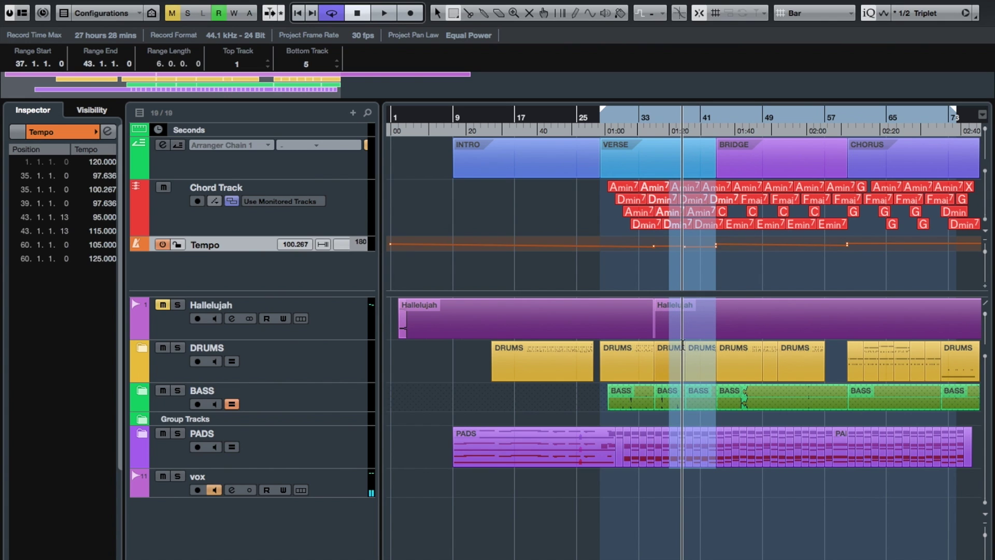
key(ctrl+d)
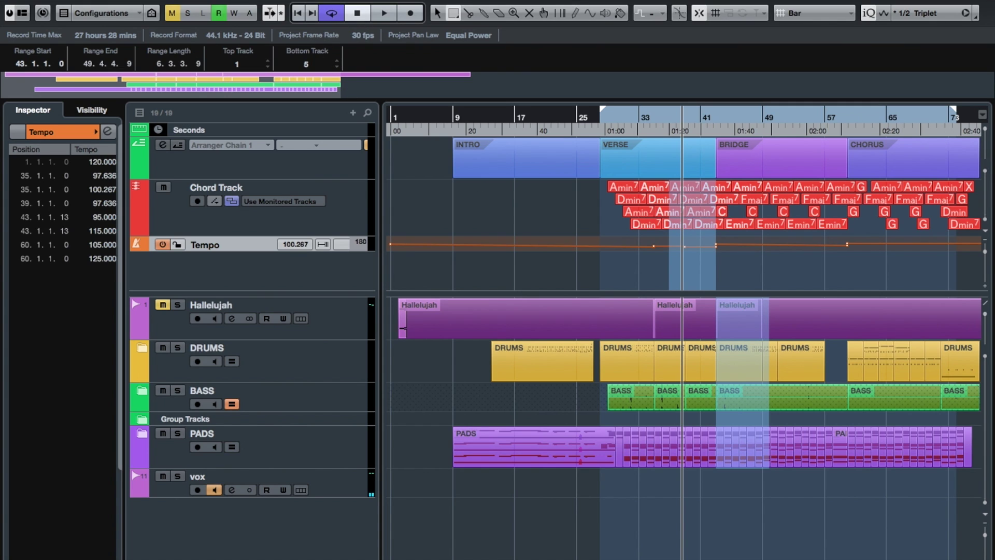
key(ctrl+z)
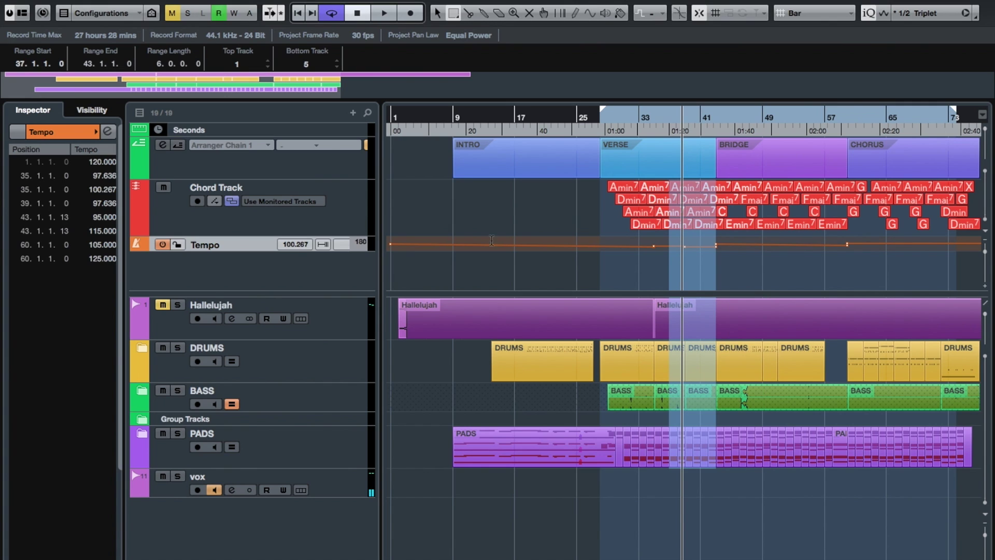
click(817, 521)
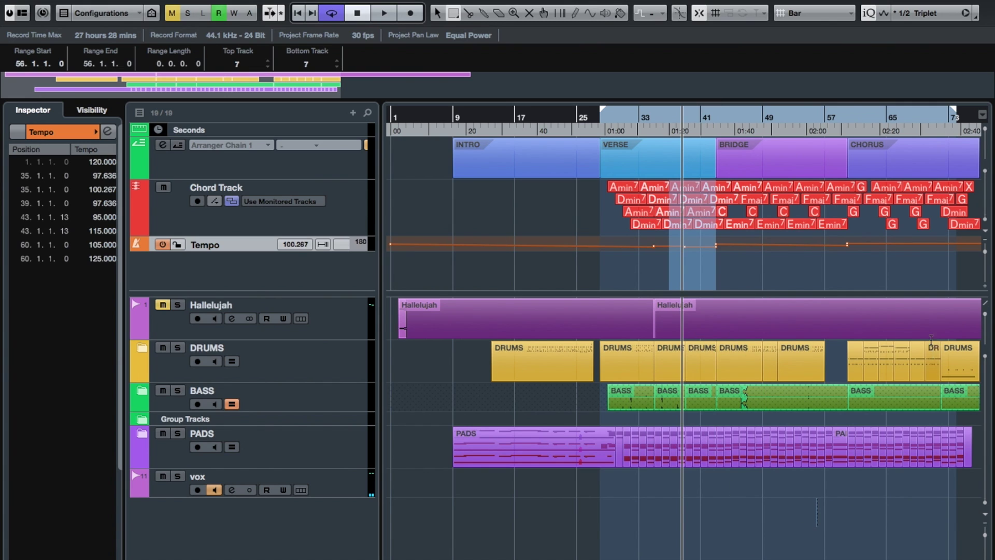
- Merge the global tracks back, re-divide the track list, and shrink the global zone
click(987, 306)
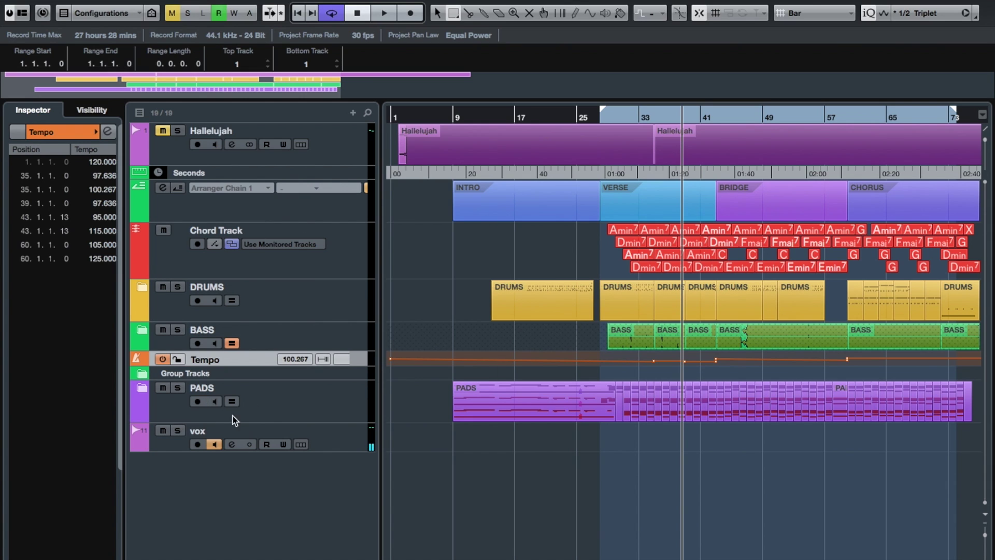
click(988, 131)
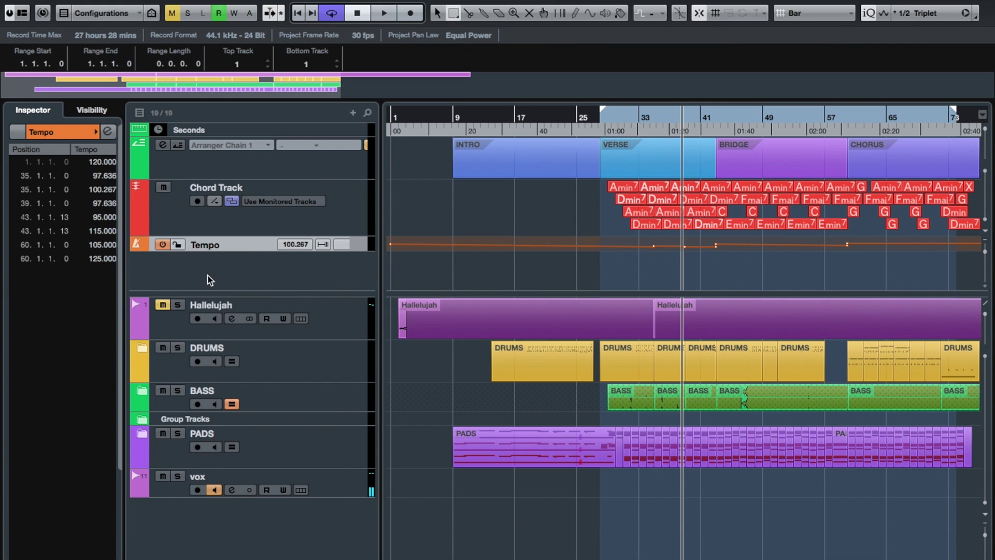
drag(298, 291, 304, 264)
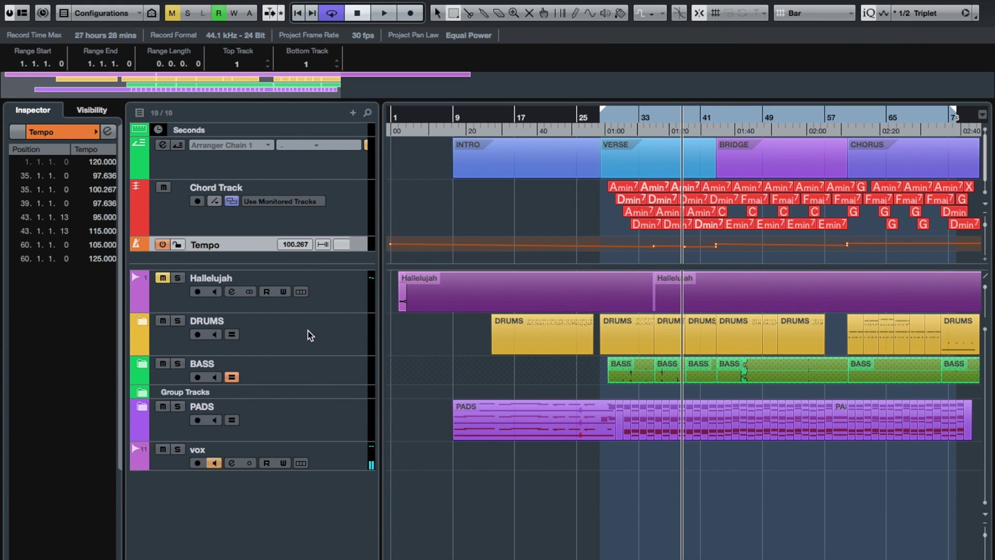
- Expand the DRUMS, BASS and PADS folders to review their tracks
click(135, 280)
click(142, 321)
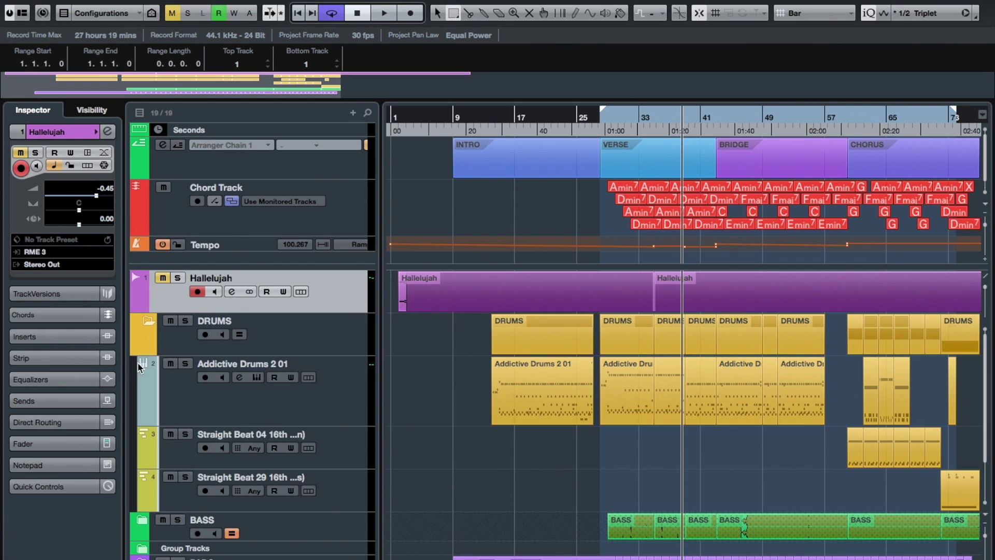
scroll(209, 443, down, 2)
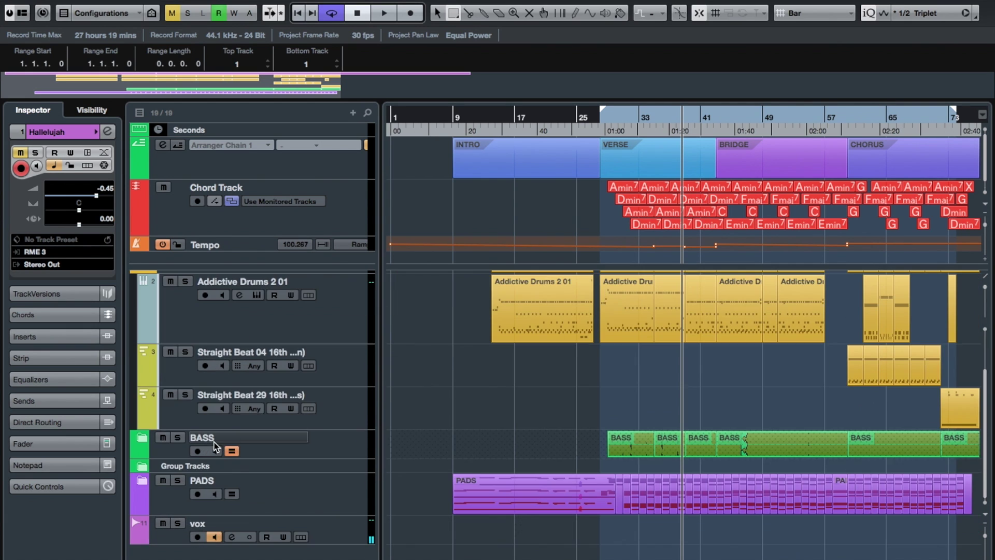
click(141, 439)
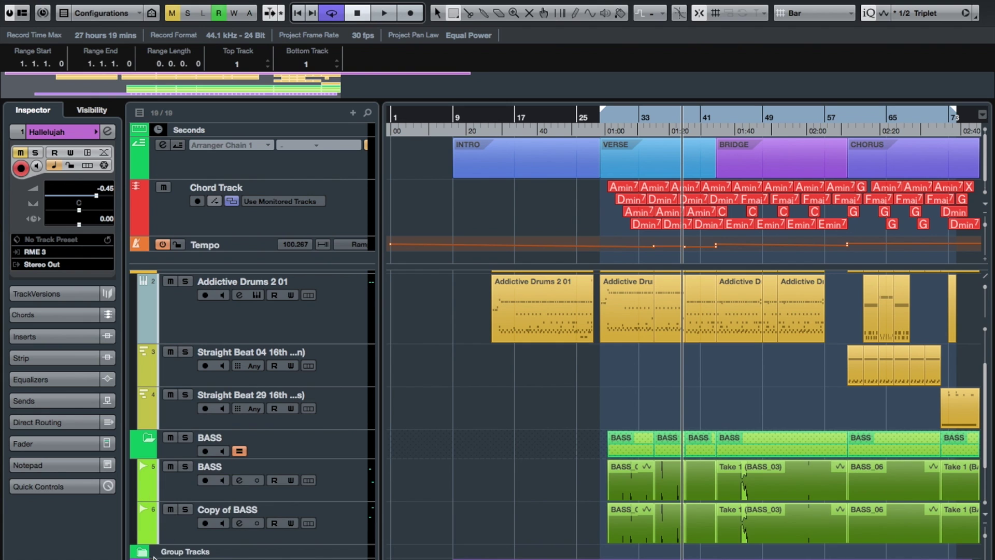
scroll(189, 463, down, 2)
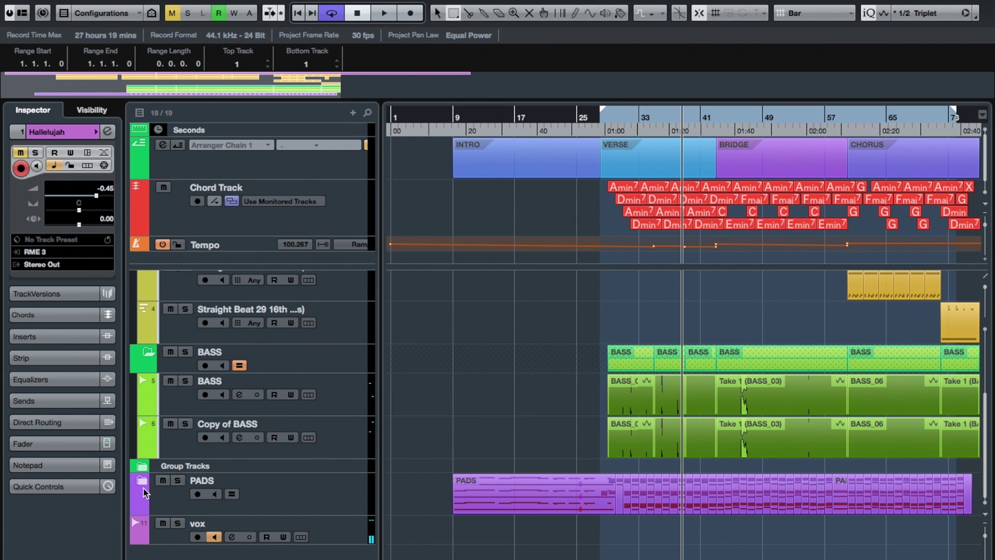
click(143, 487)
scroll(234, 456, up, 1)
scroll(323, 426, down, 2)
scroll(322, 426, up, 5)
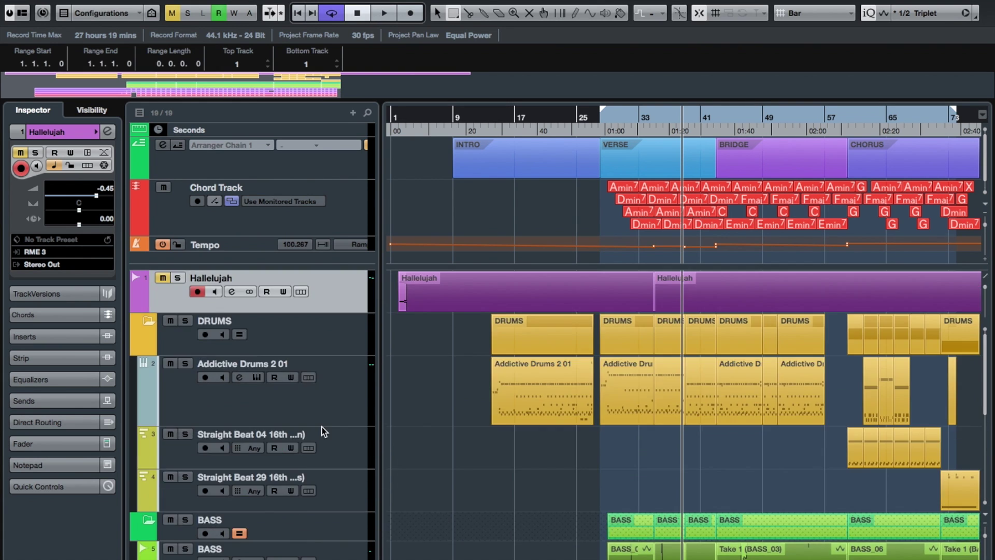
scroll(322, 432, down, 7)
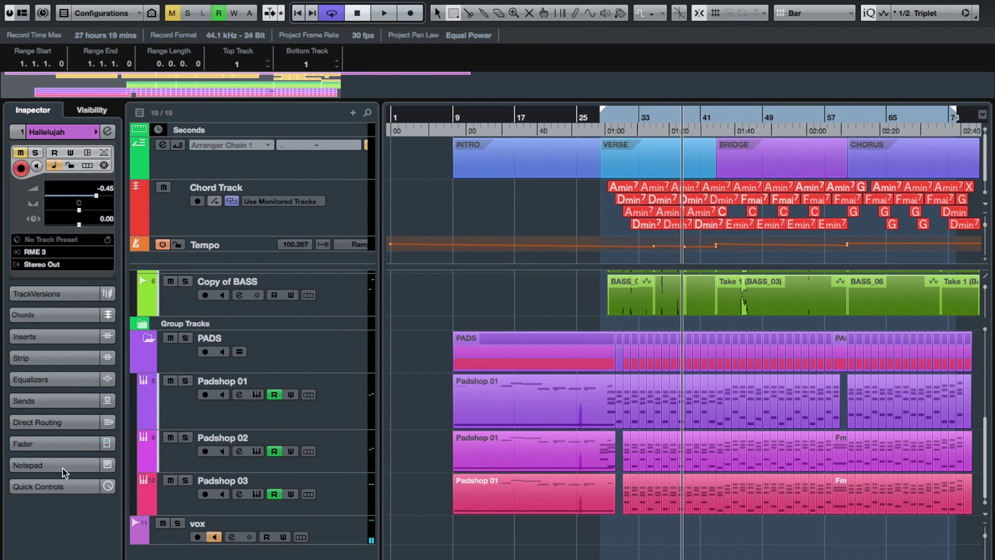
- Collapse the PADS, Group Tracks, BASS and DRUMS folders and enlarge the global tracks zone
click(141, 280)
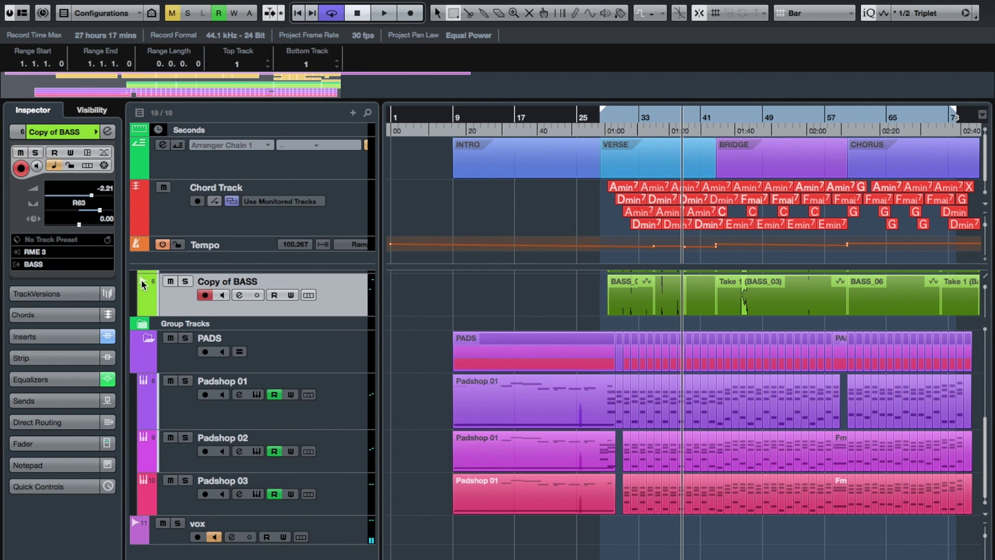
click(141, 325)
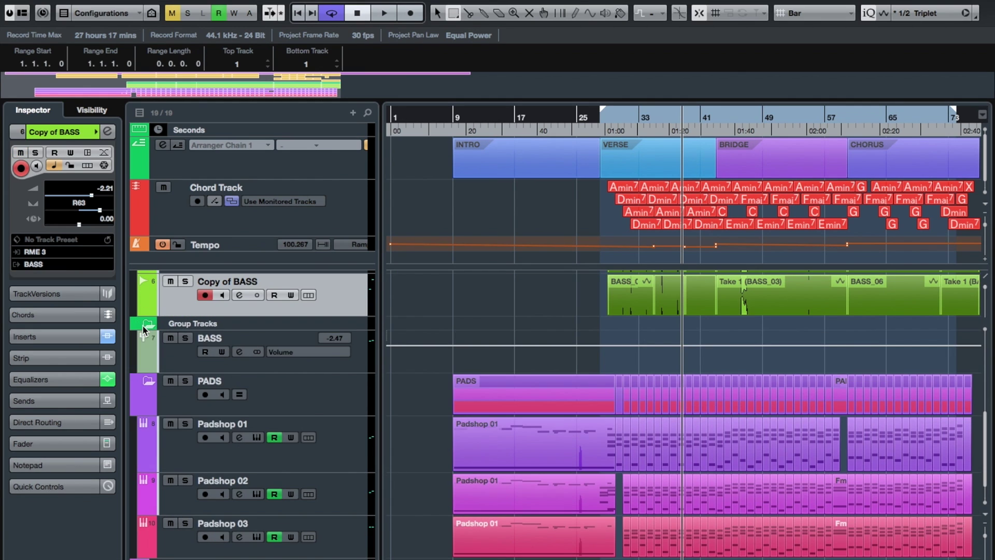
click(148, 385)
click(149, 424)
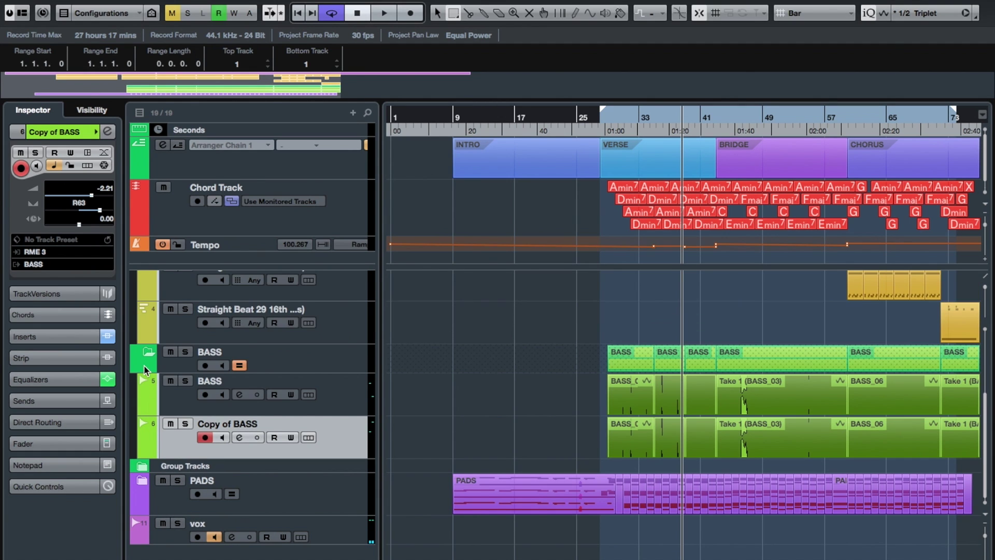
click(148, 350)
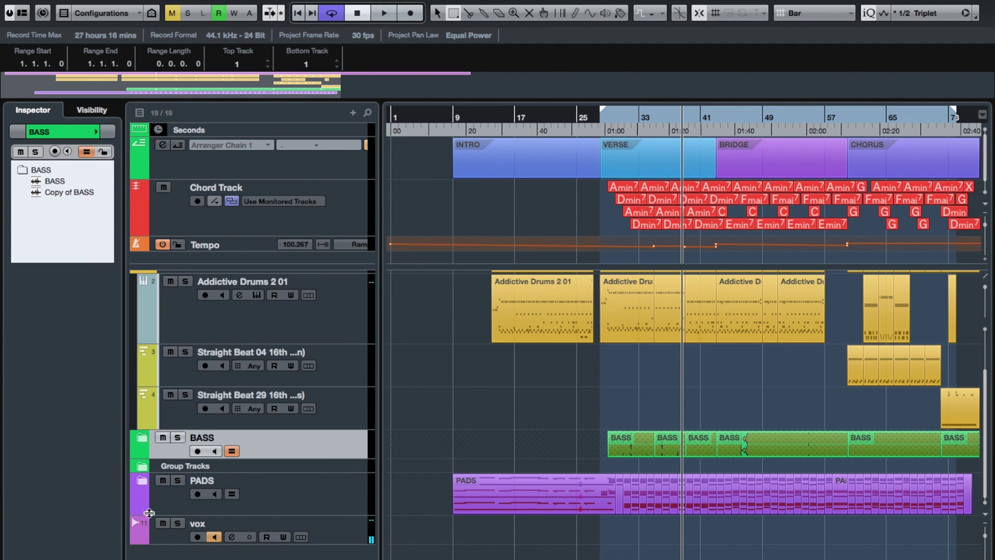
scroll(288, 449, up, 1)
scroll(287, 444, up, 5)
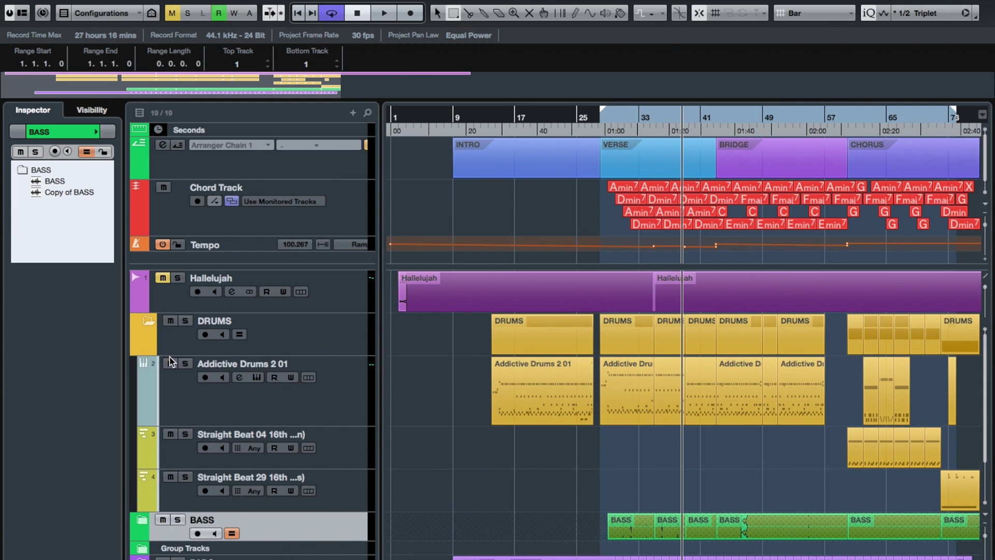
click(147, 322)
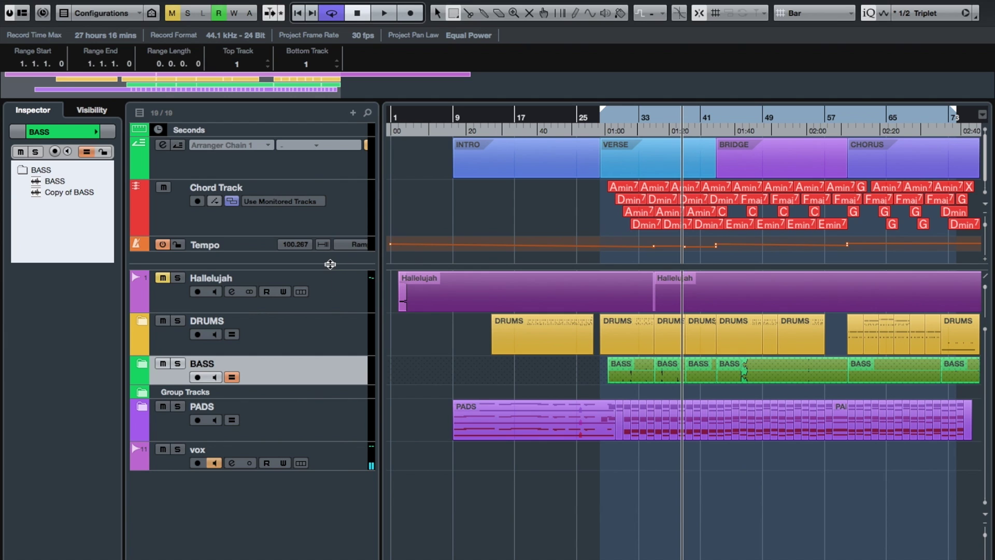
drag(332, 265, 331, 304)
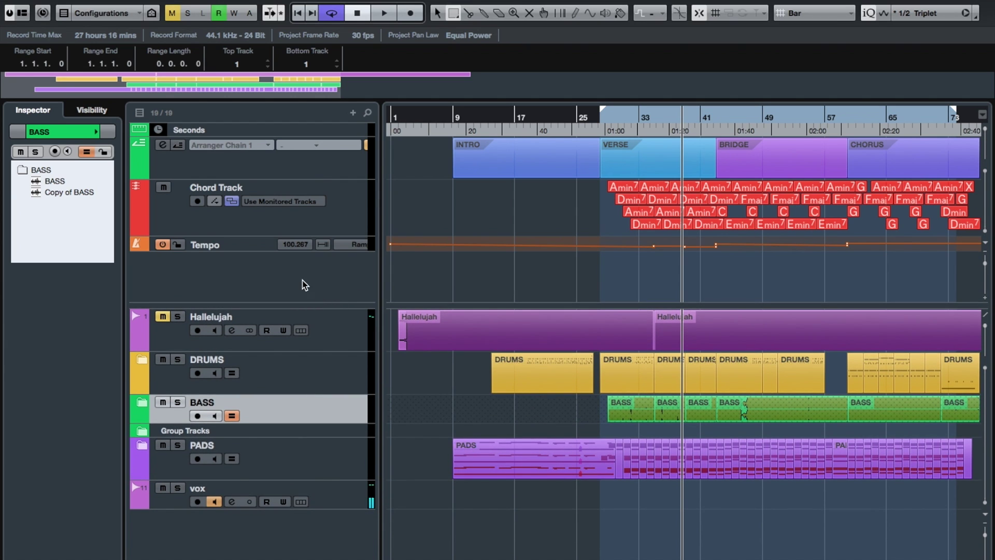
- Add a 4/4 Signature track below Tempo from the global track area's context menu
right_click(248, 281)
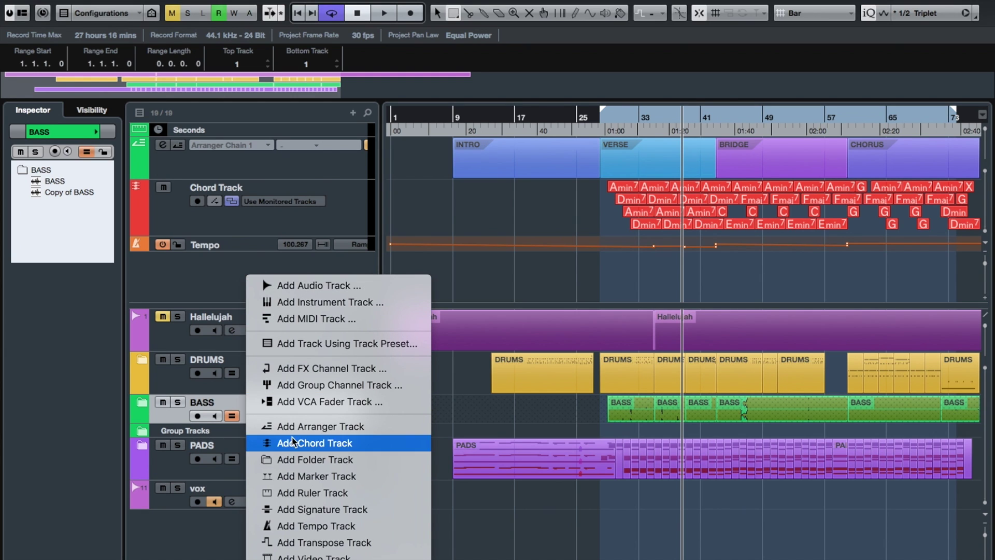
click(332, 508)
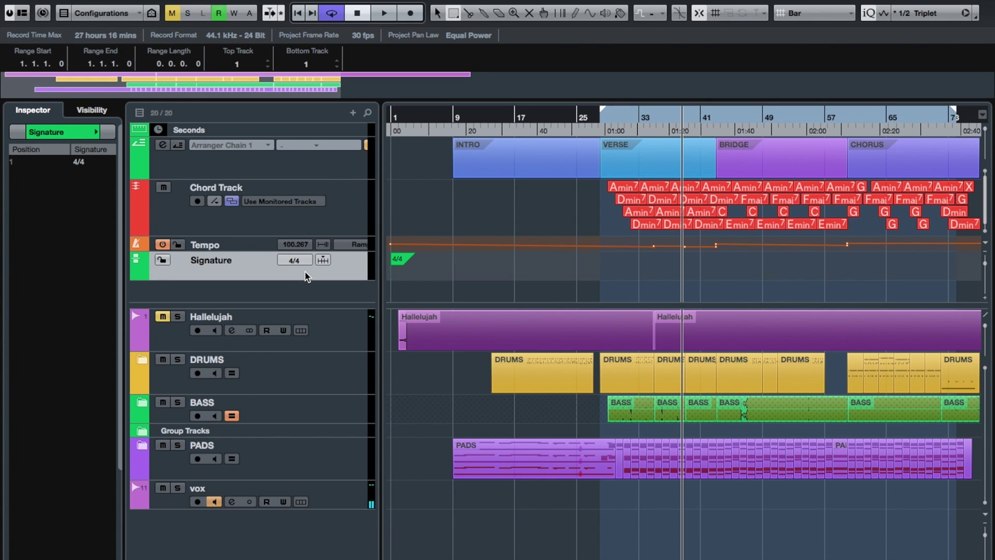
key(F2)
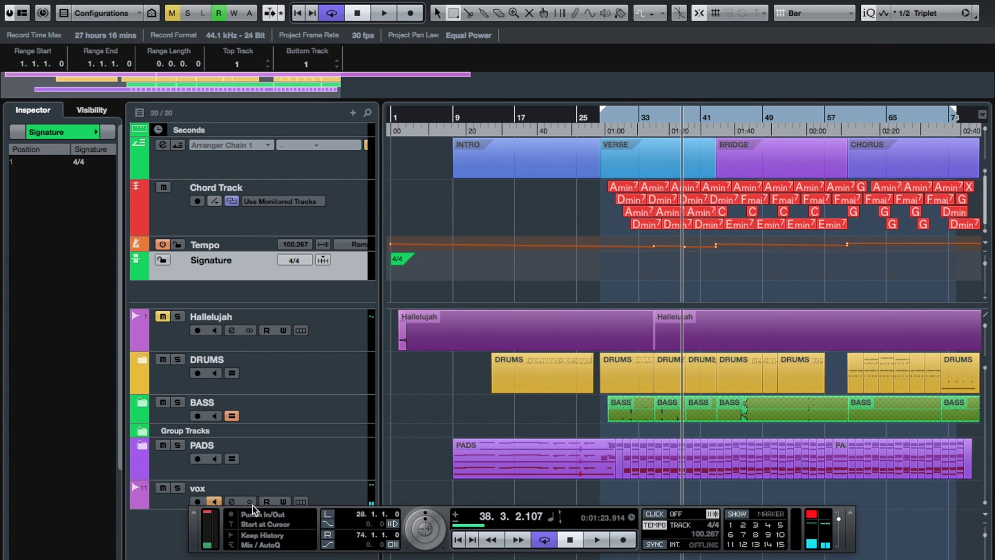
key(F2)
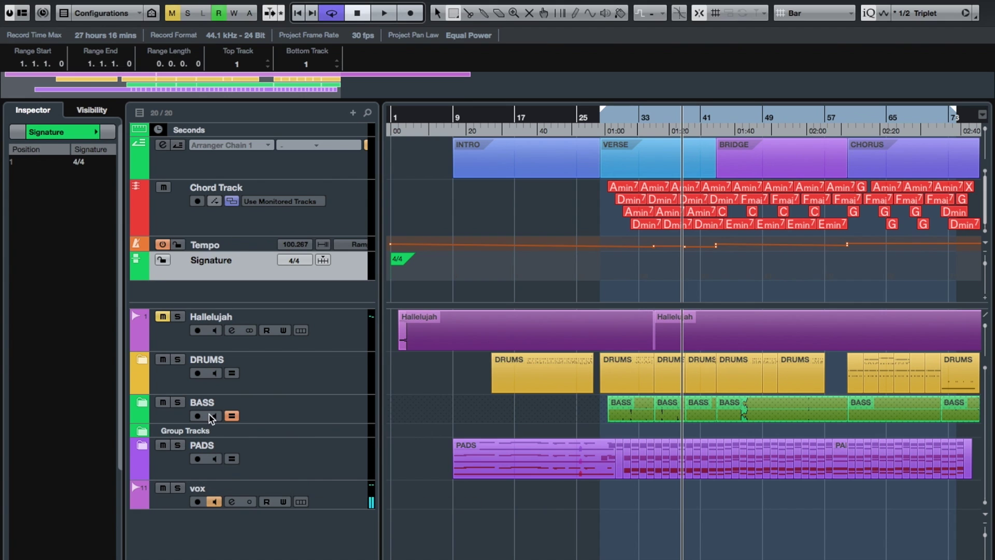
click(452, 132)
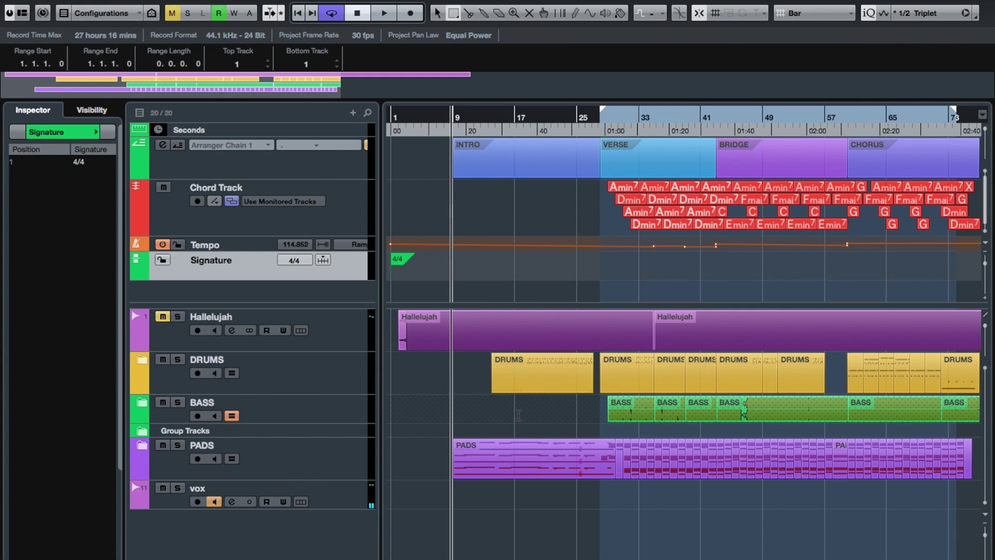
key(space)
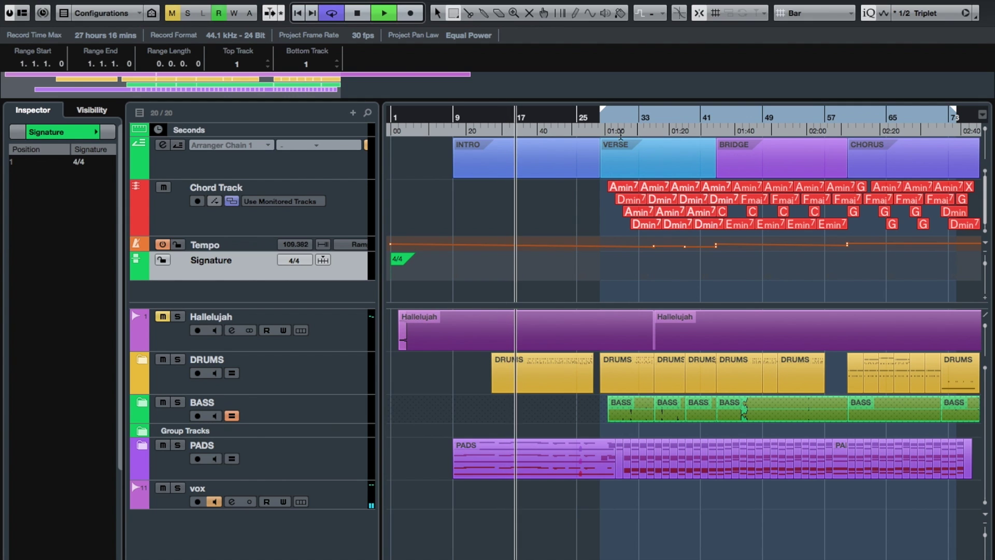
click(598, 129)
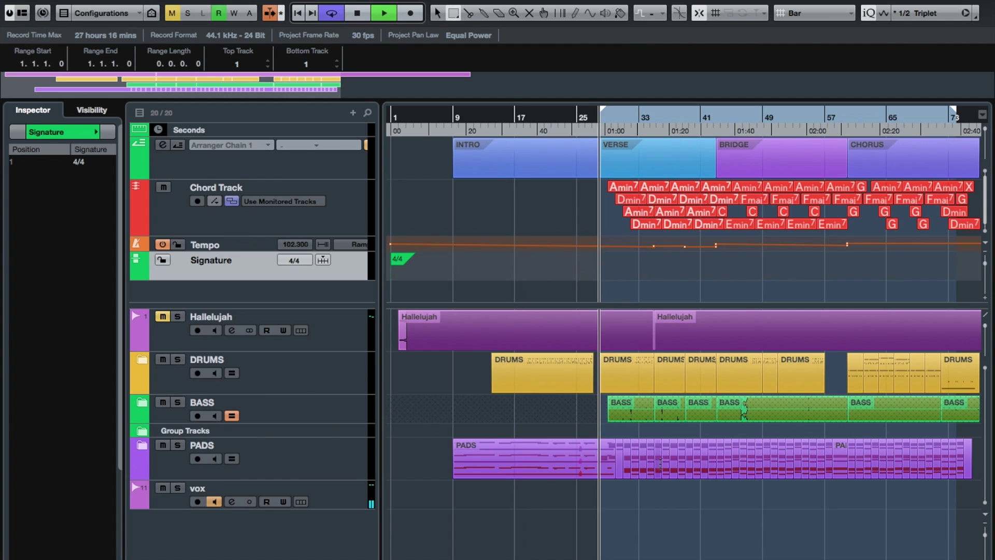
click(654, 503)
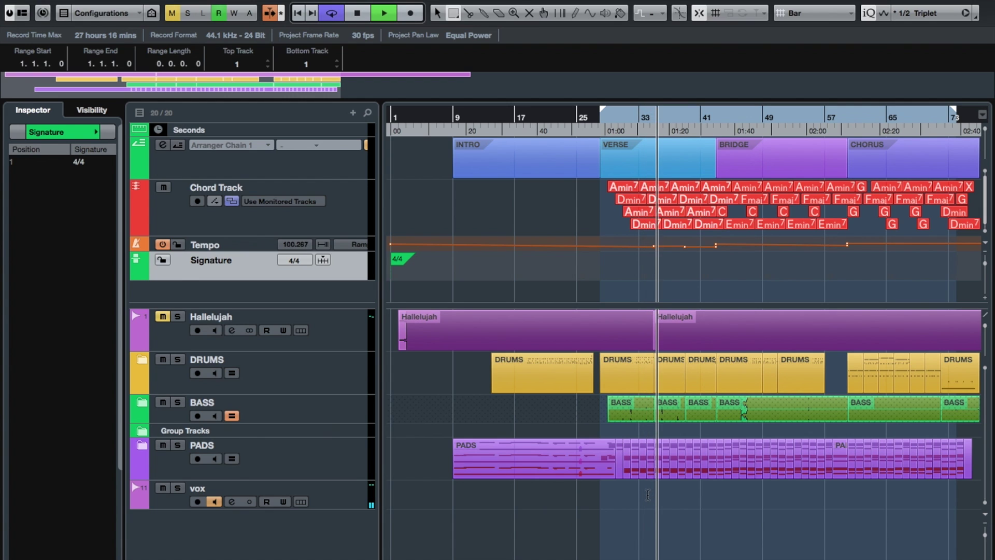
key(space)
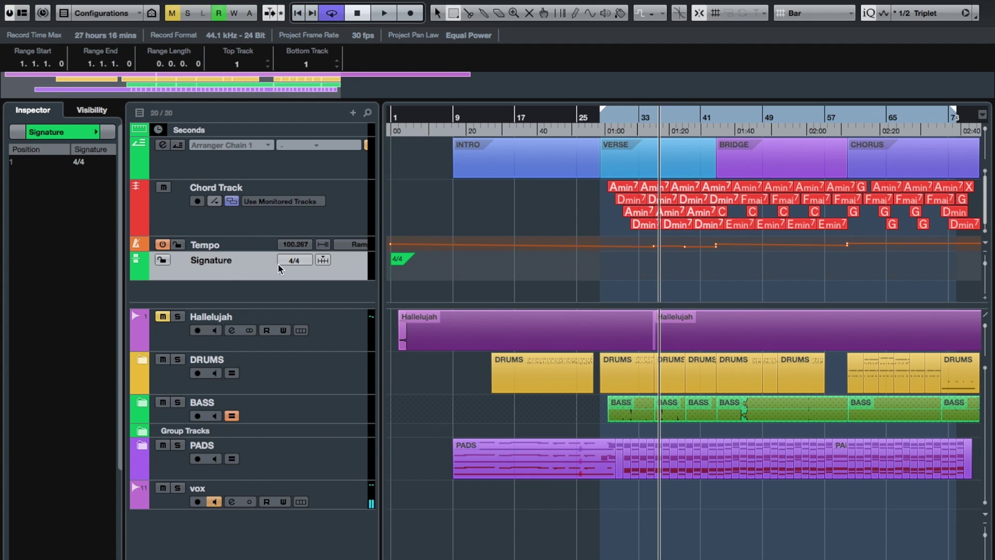
click(322, 260)
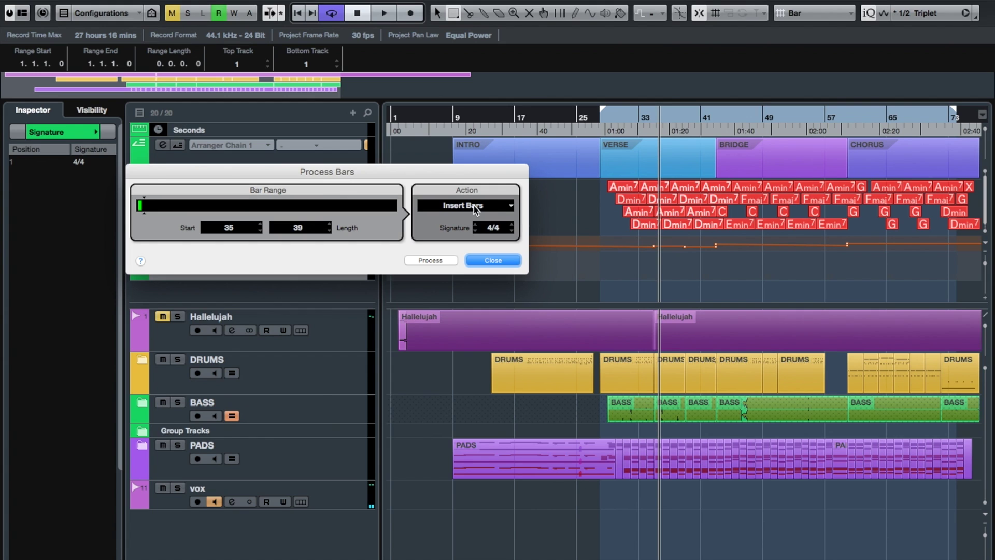
click(510, 208)
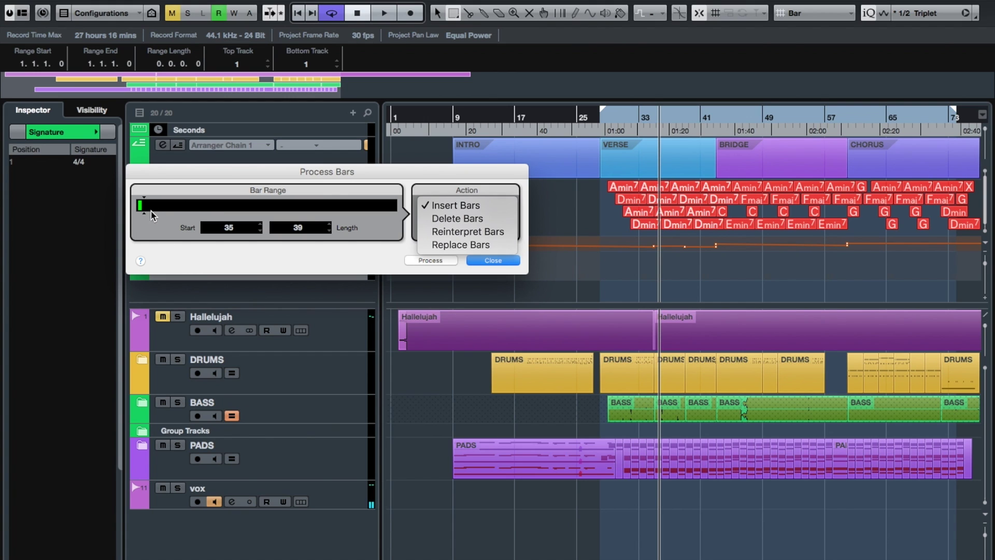
key(Escape)
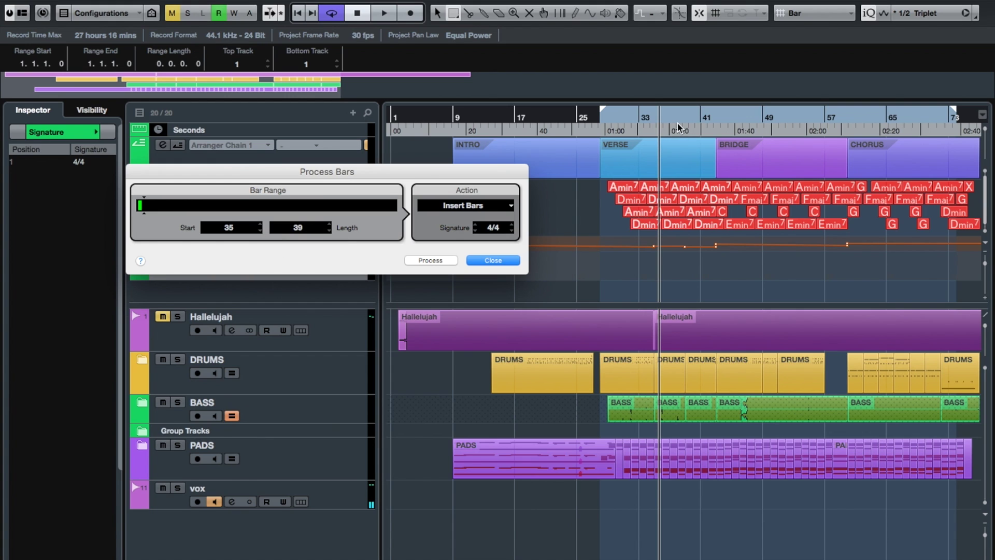
click(482, 259)
drag(690, 127, 684, 200)
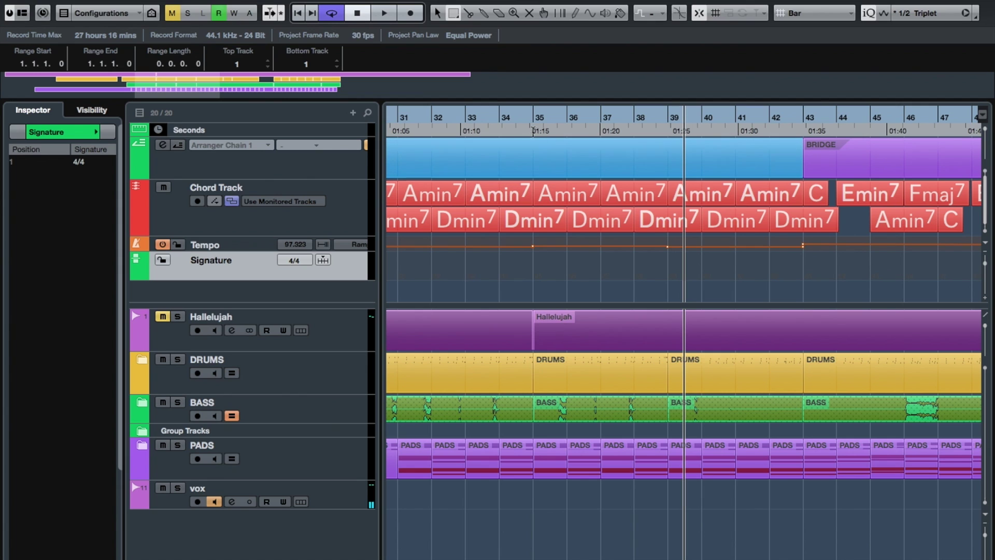
- Place the project cursor at bar 35 on the ruler
click(534, 116)
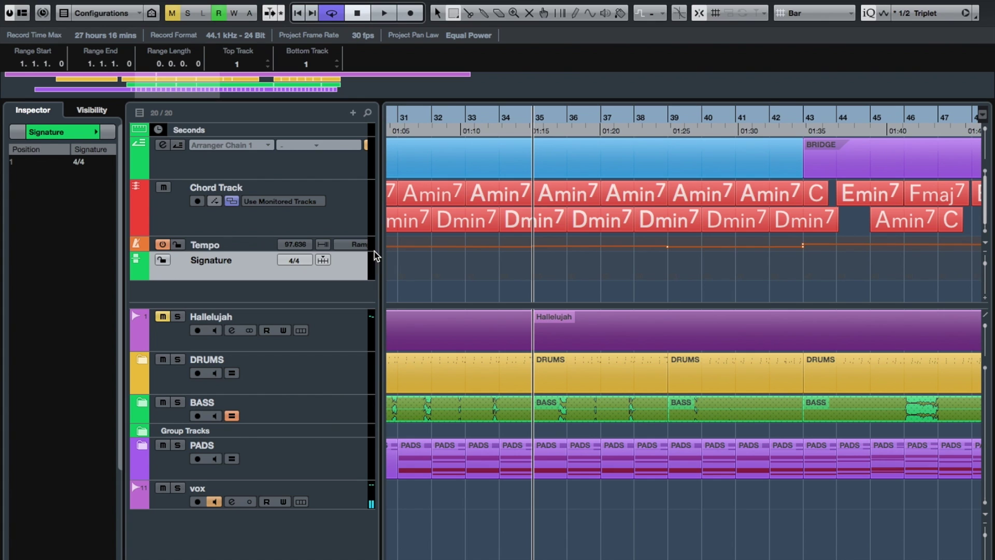
- Use Process Bars to insert 4 empty bars starting at bar 35
click(322, 260)
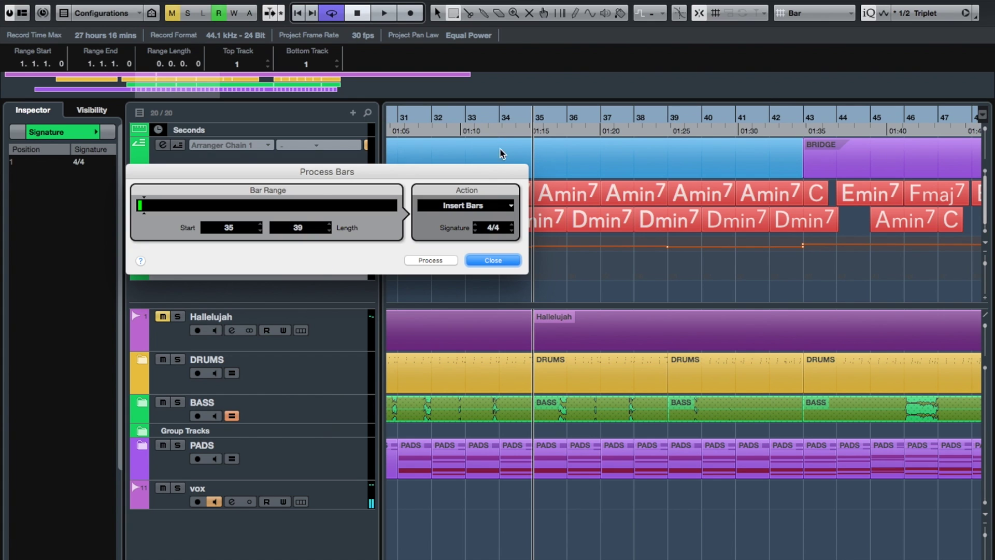
click(309, 233)
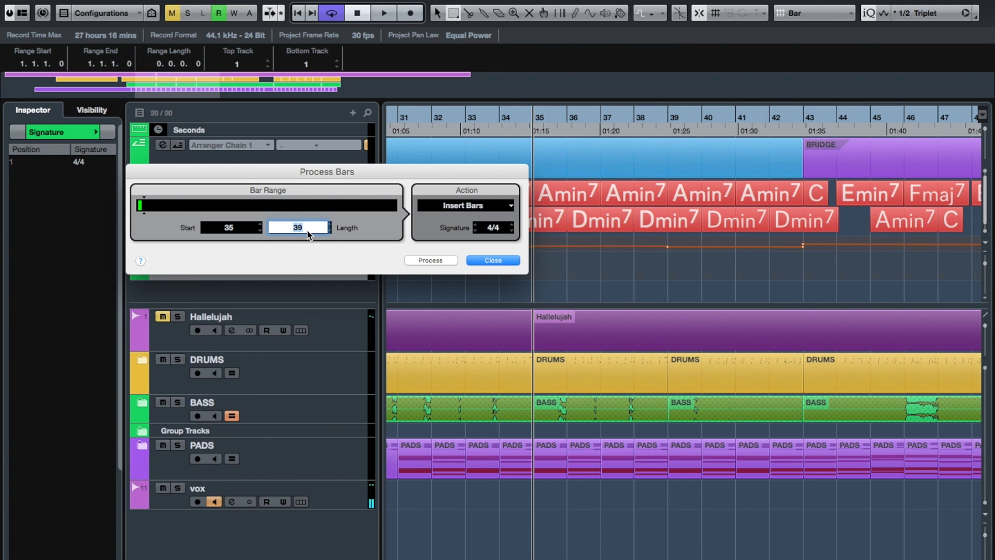
text(4)
click(319, 252)
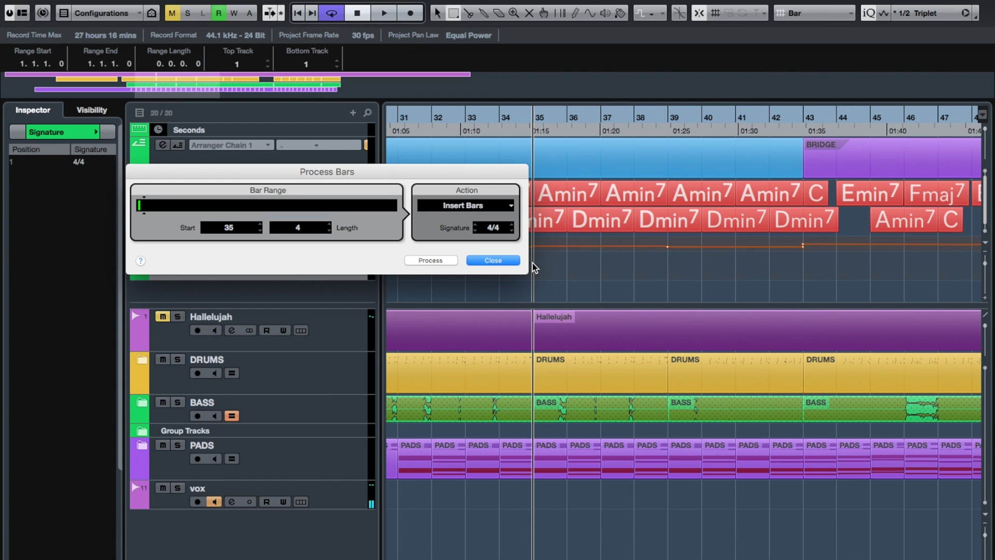
click(440, 259)
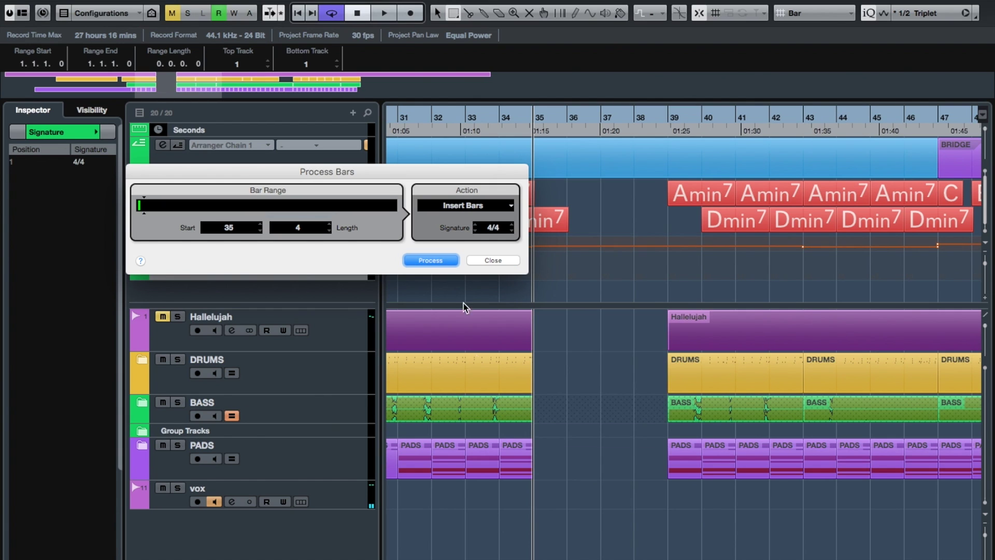
click(487, 259)
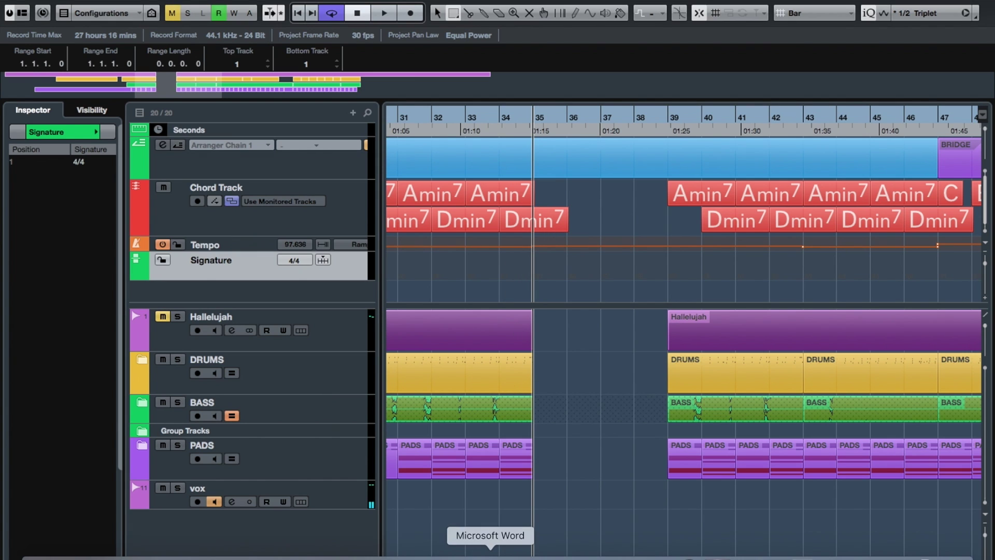
- Select bars 31–35 across DRUMS, BASS and PADS and duplicate them into bars 35–39
scroll(944, 307, left, 3)
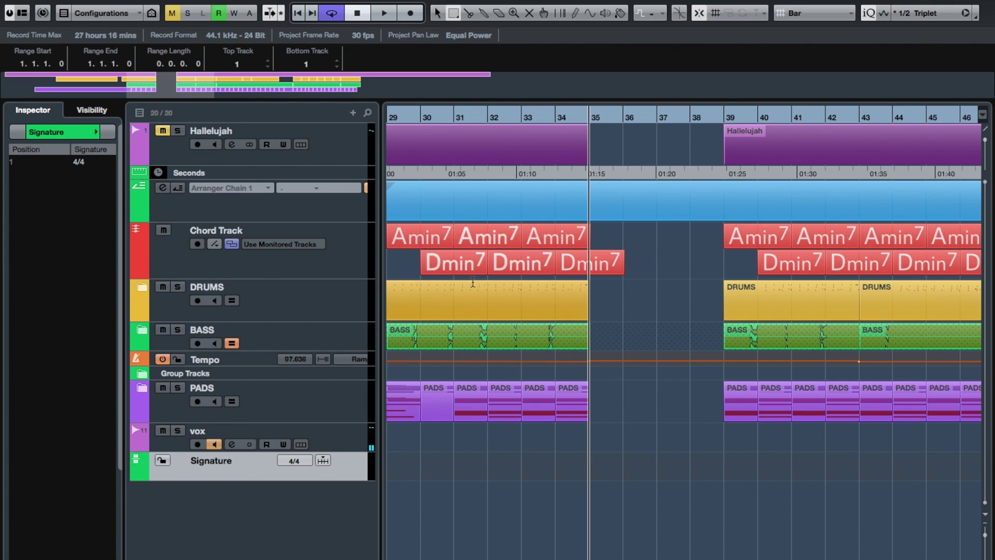
click(466, 314)
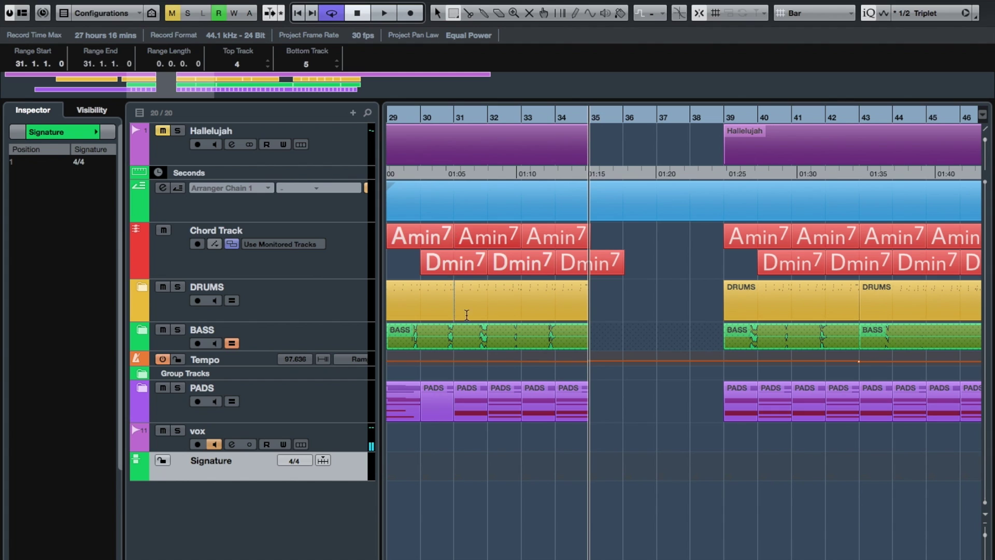
drag(466, 314, 590, 400)
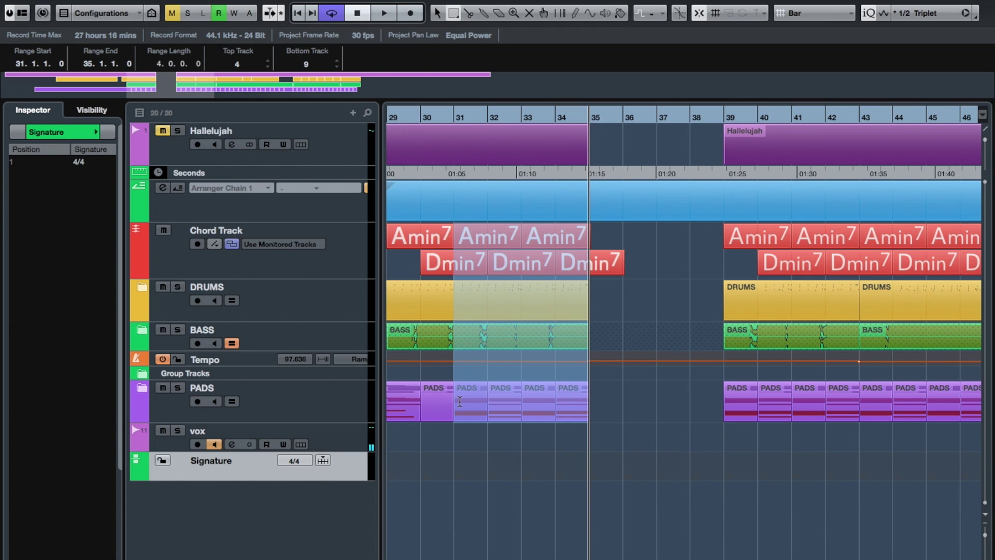
key(ctrl+d)
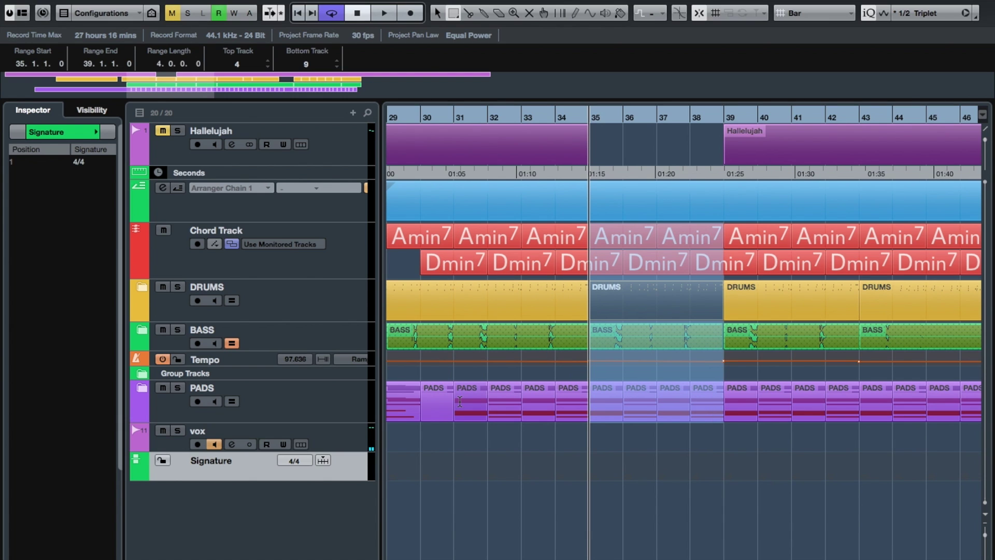
click(612, 489)
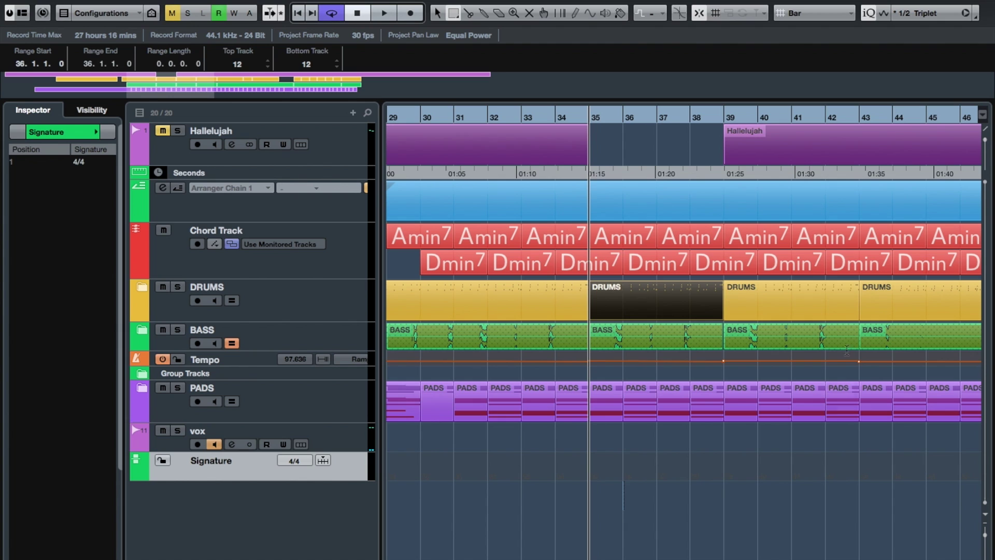
- Divide off the global tracks and extend the Hallelujah part to start at bar 35
click(986, 133)
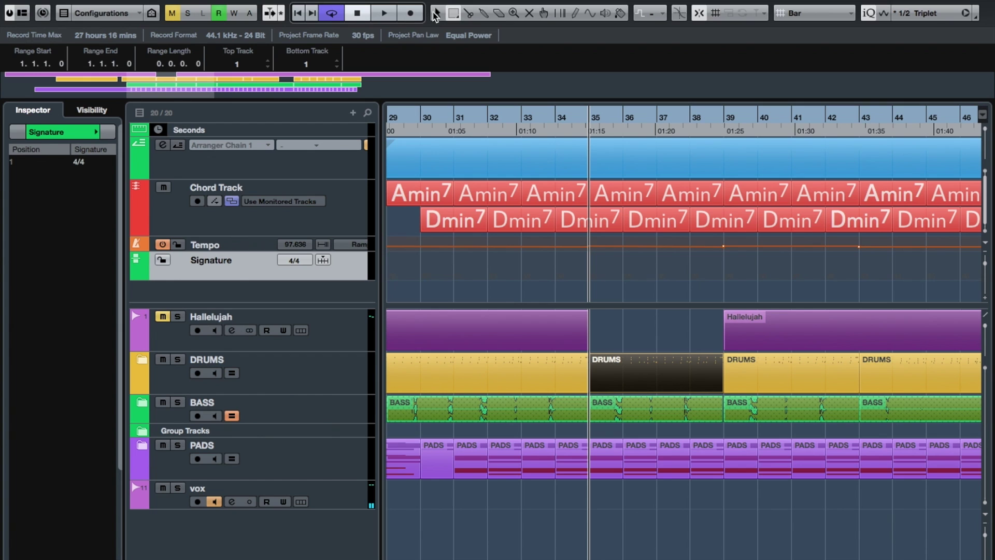
click(436, 14)
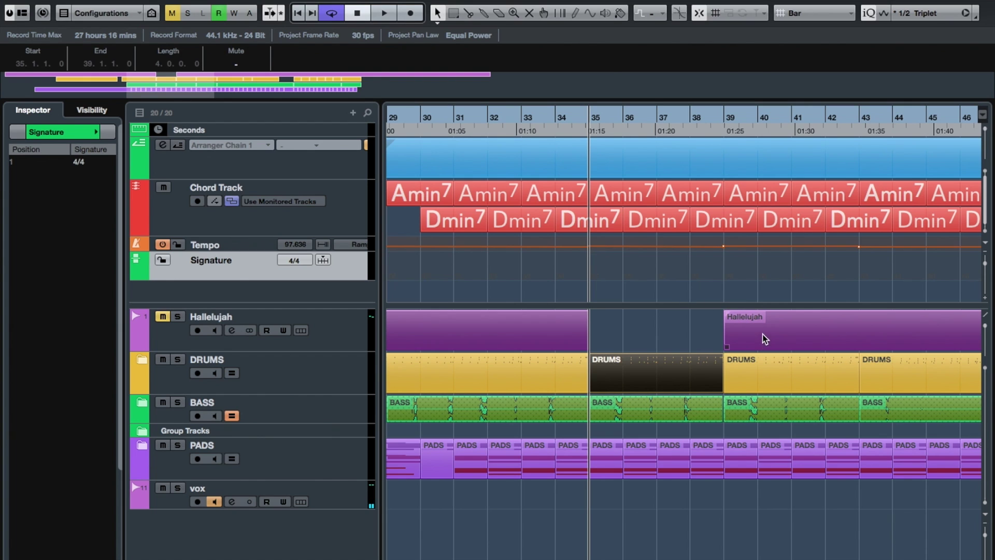
drag(763, 335, 632, 346)
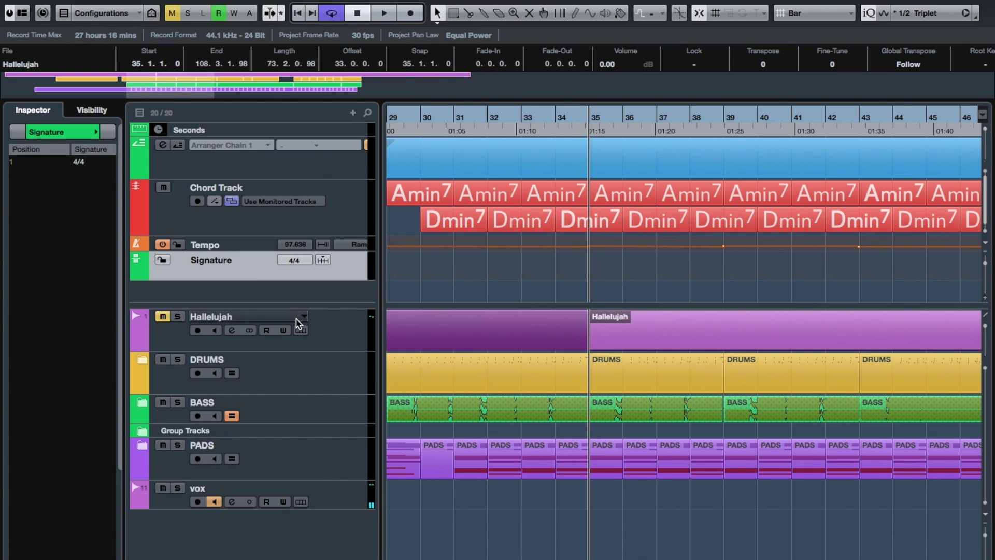
- Shrink the global tracks zone and play back from bar 33 to check the join
drag(341, 303, 341, 294)
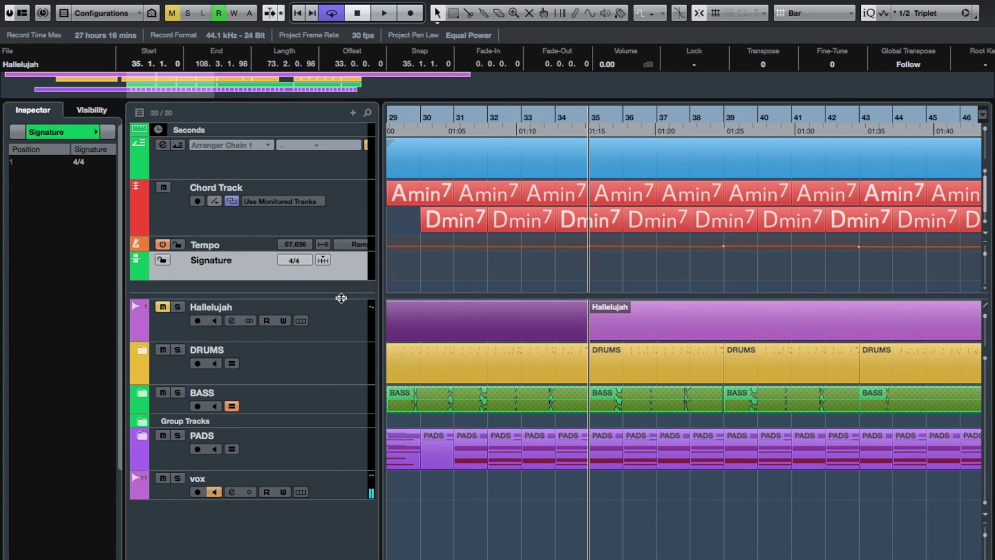
click(518, 127)
key(space)
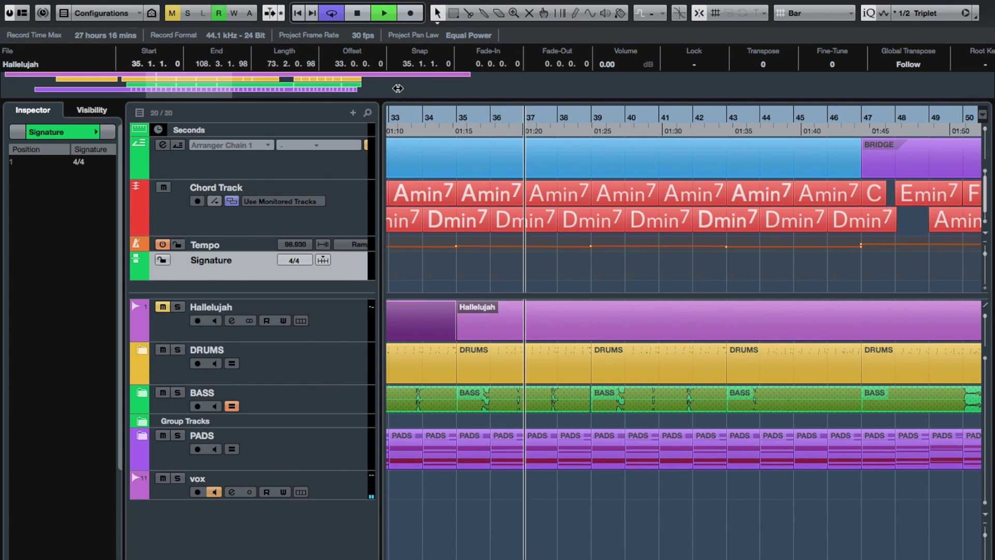
- Zoom out to bars 9–81, move the cursor just before the bridge, and stop playback
drag(45, 75, 43, 74)
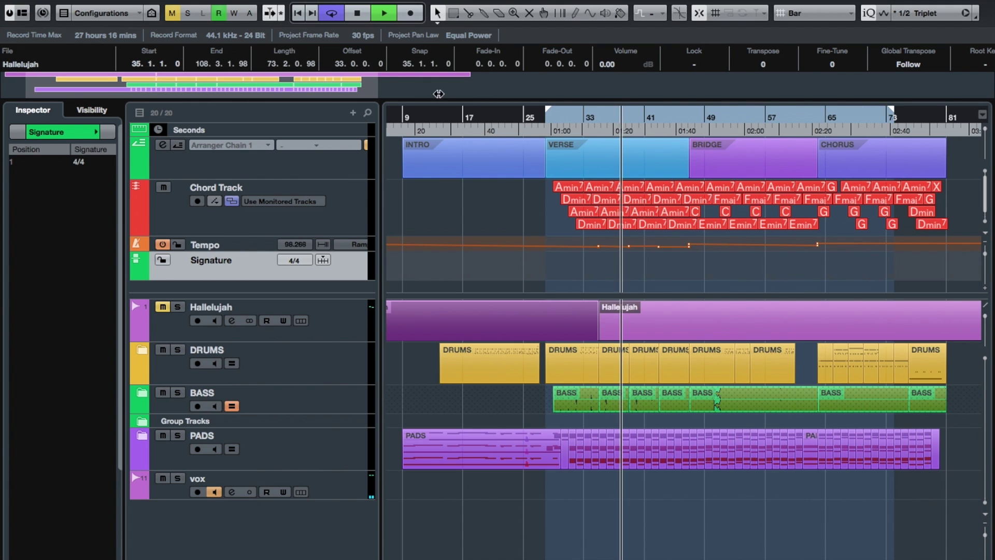
click(667, 125)
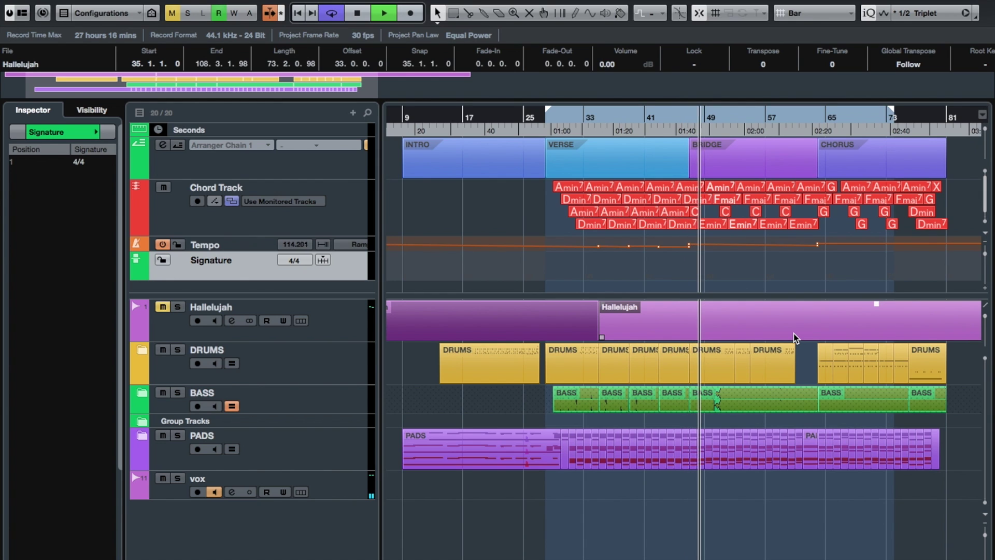
key(space)
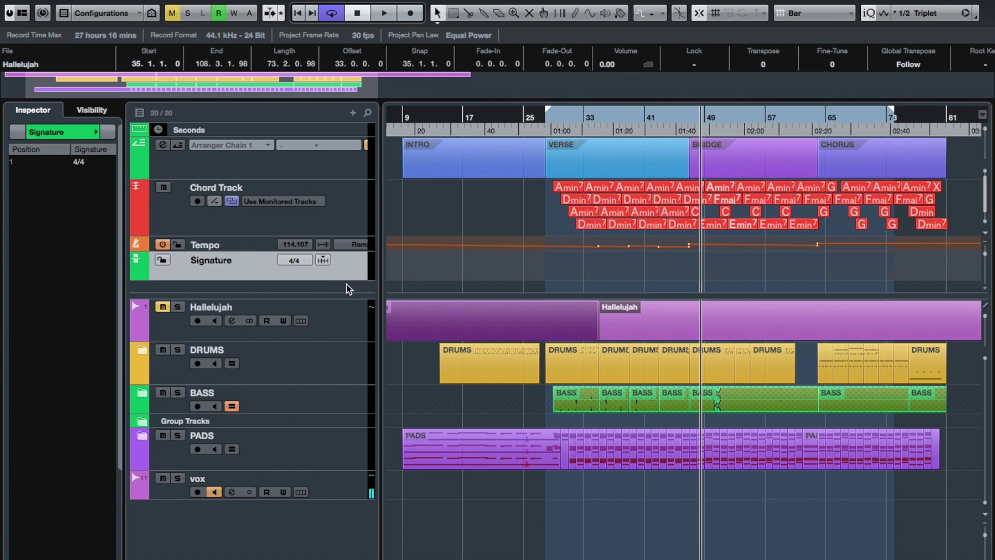